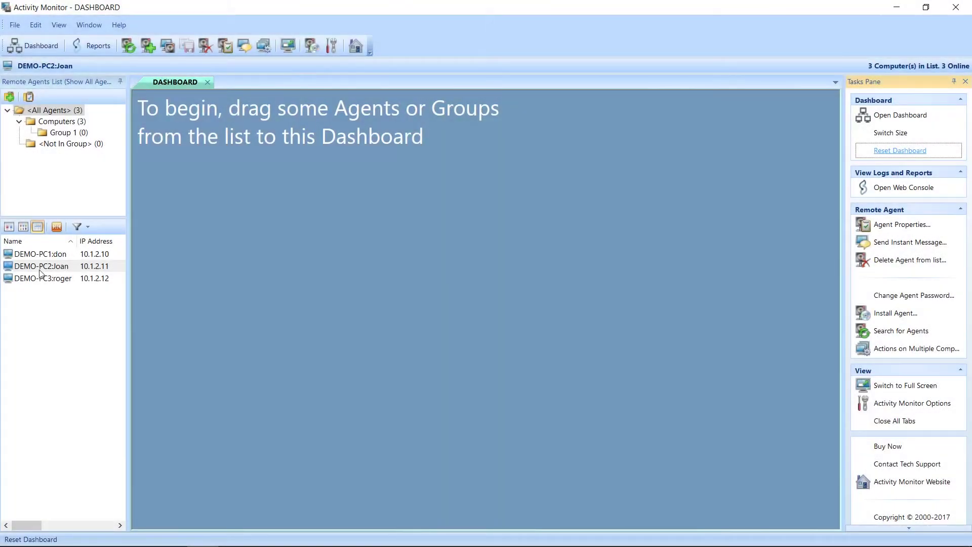
# Pin DEMO-PC1, DEMO-PC2 and DEMO-PC3 from the agents list to the dashboard
pyautogui.click(41, 266)
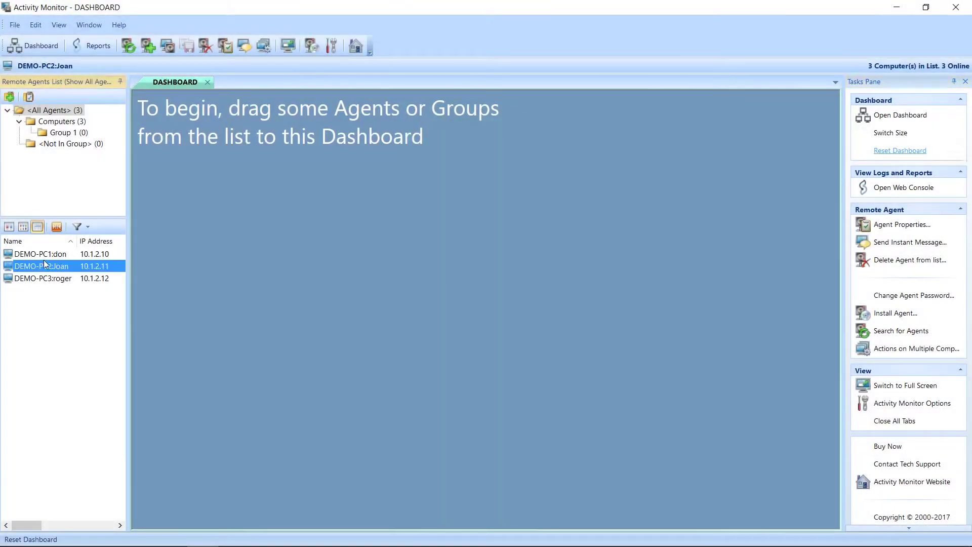
pyautogui.moveTo(40, 254)
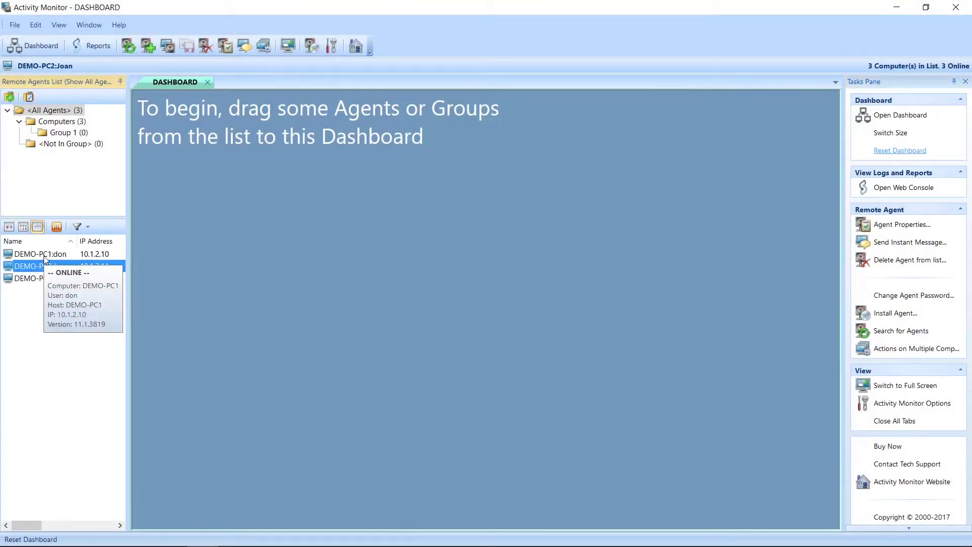
pyautogui.moveTo(42, 253); pyautogui.dragTo(204, 183)
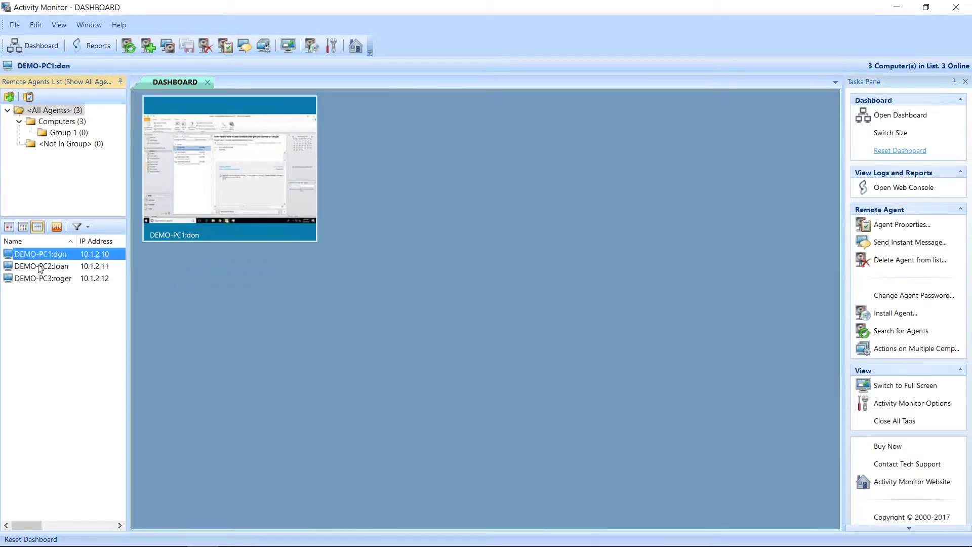
pyautogui.moveTo(41, 266)
pyautogui.mouseDown()
pyautogui.moveTo(275, 259)
pyautogui.moveTo(381, 176)
pyautogui.mouseUp()
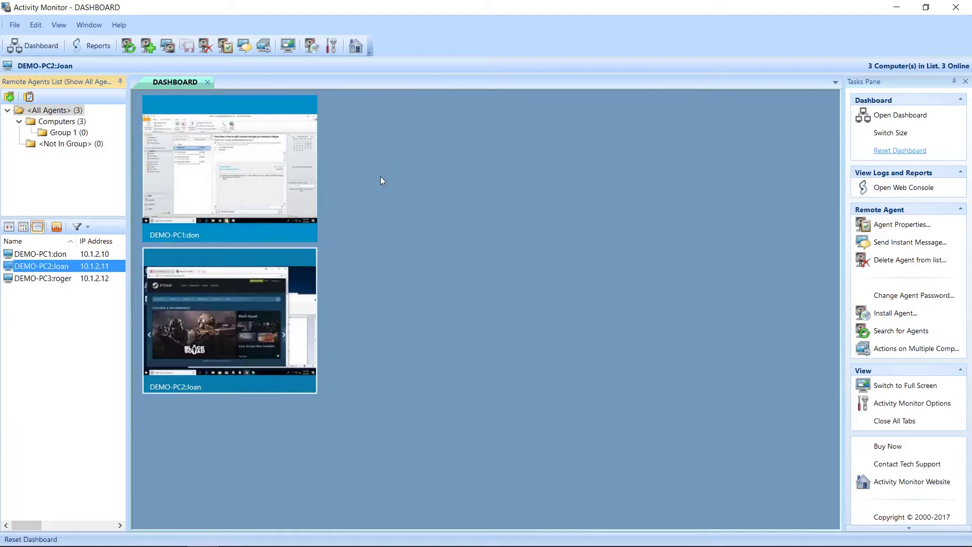
pyautogui.moveTo(38, 278); pyautogui.dragTo(402, 152)
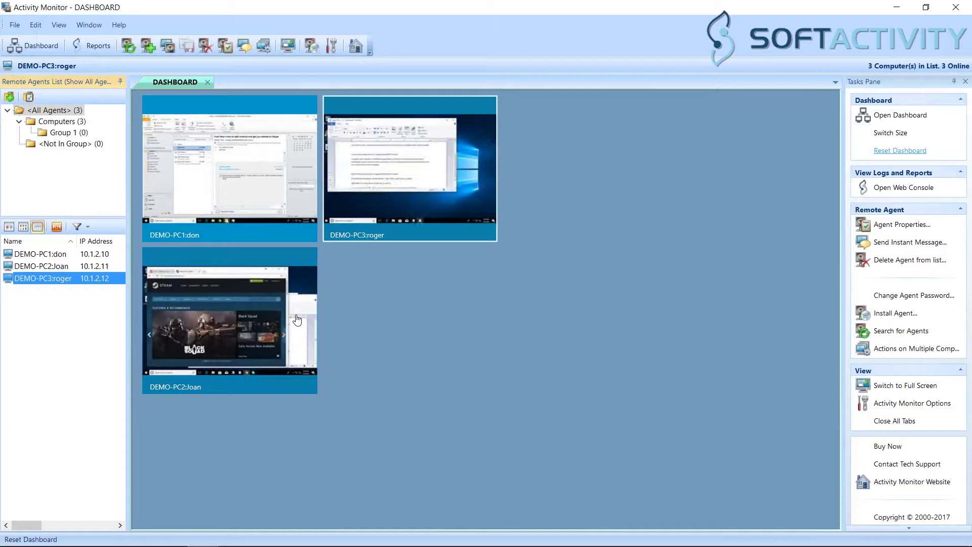
# Open DEMO-PC2's live screen in its own tab and zoom in on it twice
pyautogui.doubleClick(204, 323)
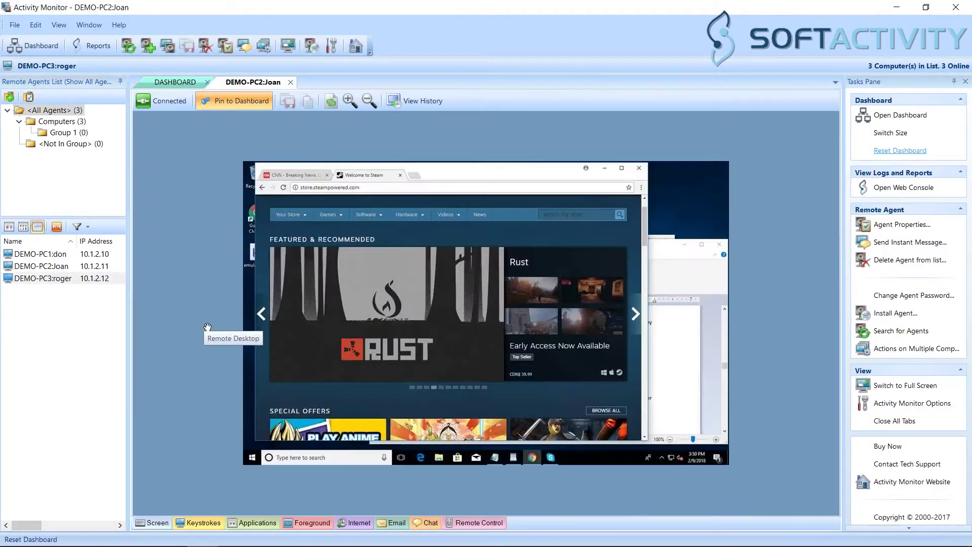
pyautogui.click(347, 101)
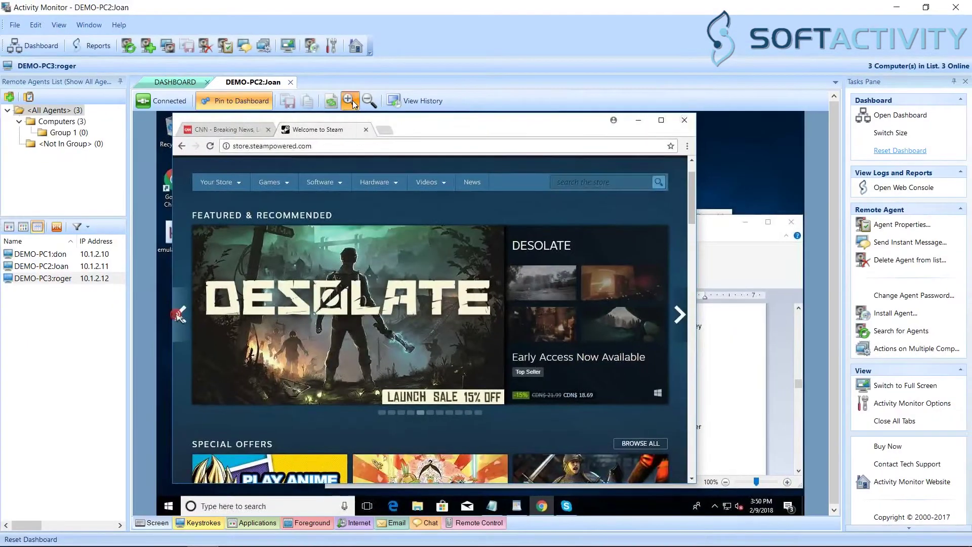
pyautogui.click(350, 101)
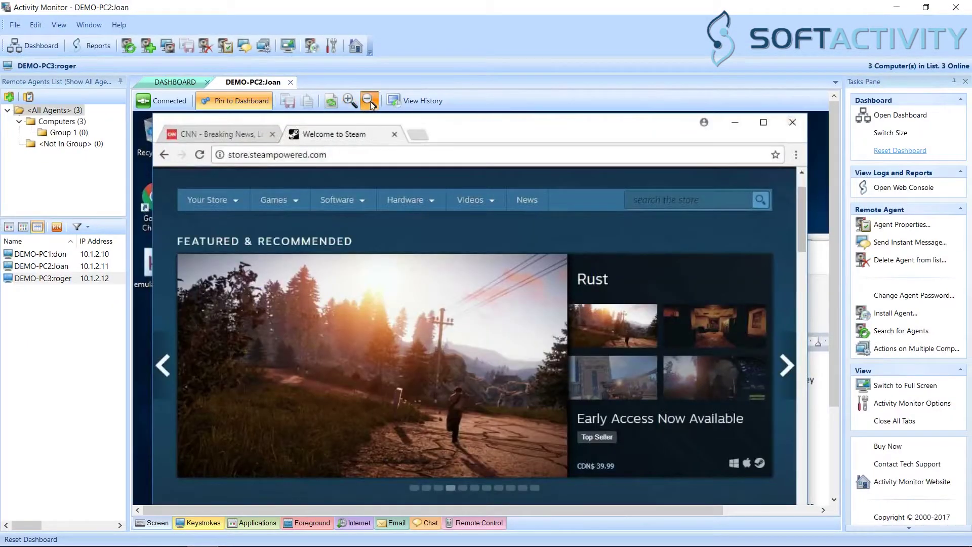
# Zoom DEMO-PC2's remote screen view back out
pyautogui.click(370, 101)
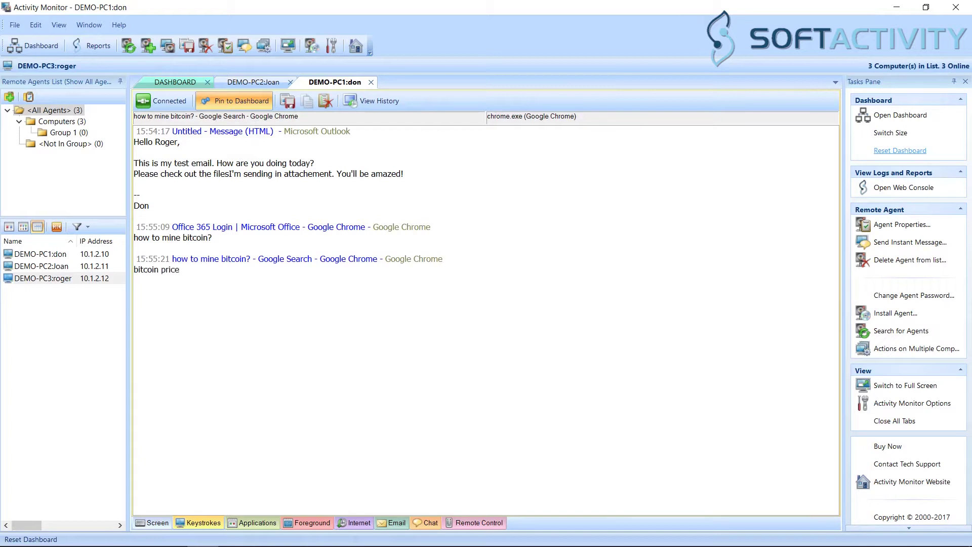
# End the Google Chrome process on DEMO-PC1 from its running applications list
pyautogui.click(254, 522)
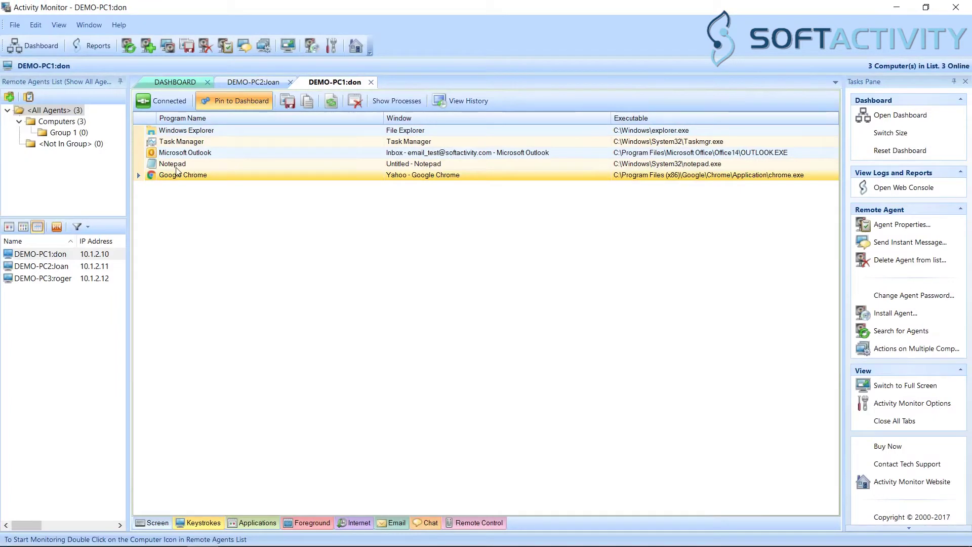
pyautogui.rightClick(222, 176)
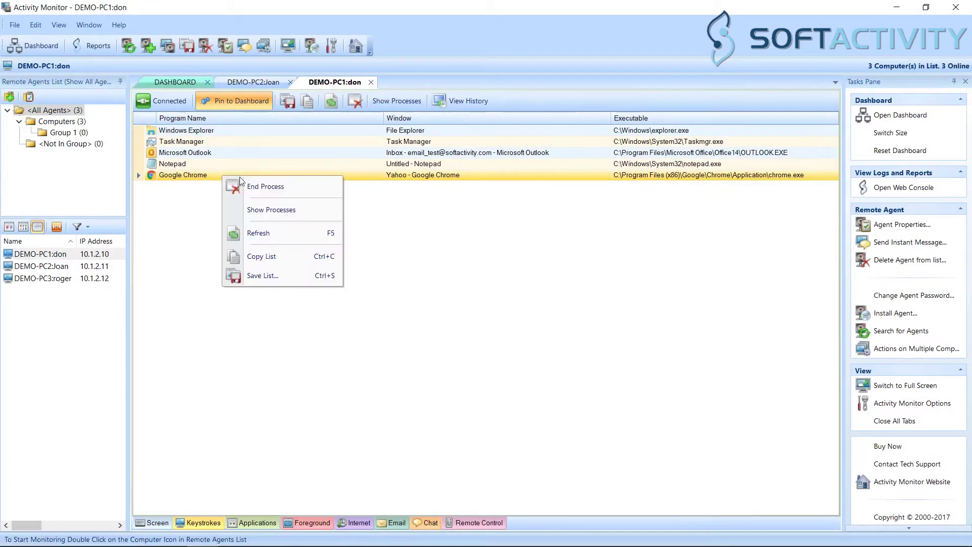
pyautogui.click(307, 190)
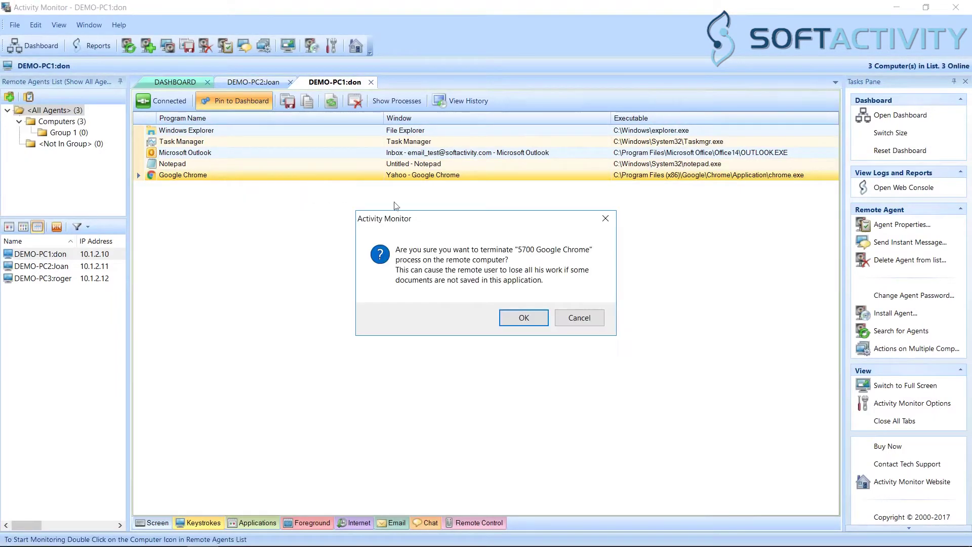
pyautogui.click(523, 318)
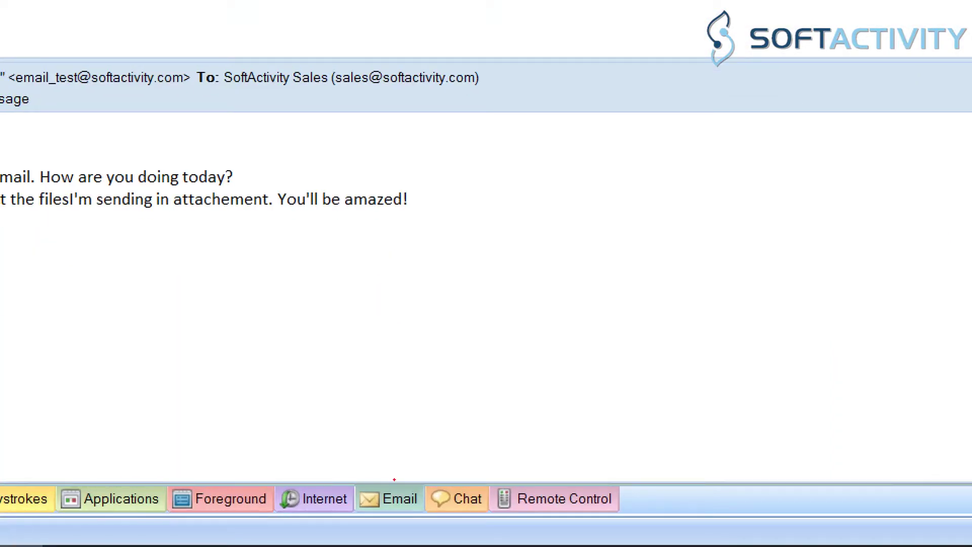
# Preview the 'Re: Test' reply and the third email in DEMO-PC1's captured thread
pyautogui.moveTo(394, 469); pyautogui.dragTo(365, 456)
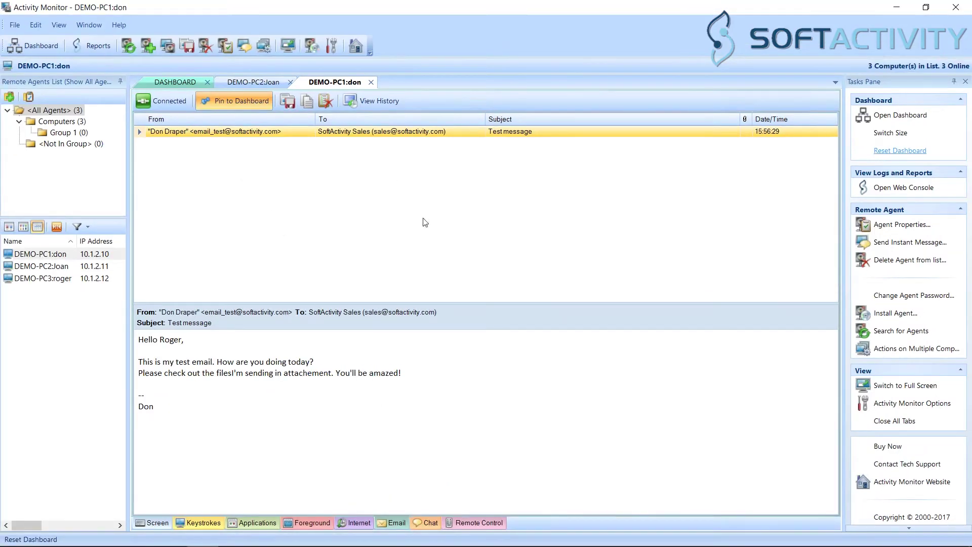
pyautogui.click(403, 145)
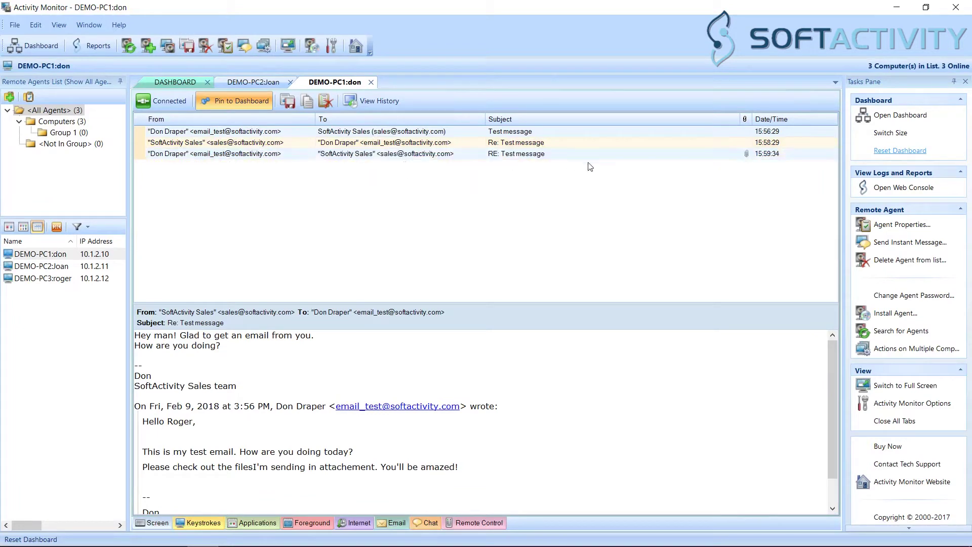
pyautogui.click(595, 154)
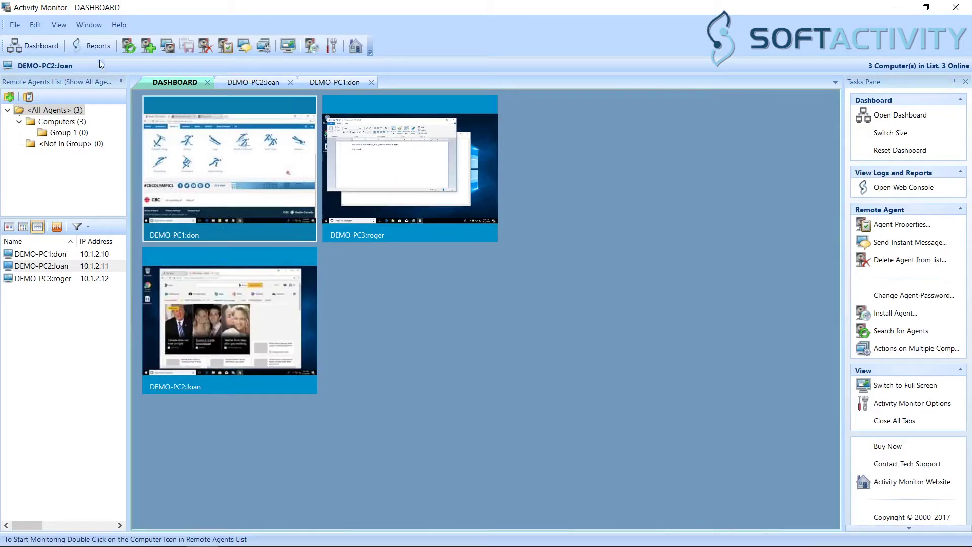
# Launch the SoftActivity web reports and dismiss the web console login notice
pyautogui.click(90, 48)
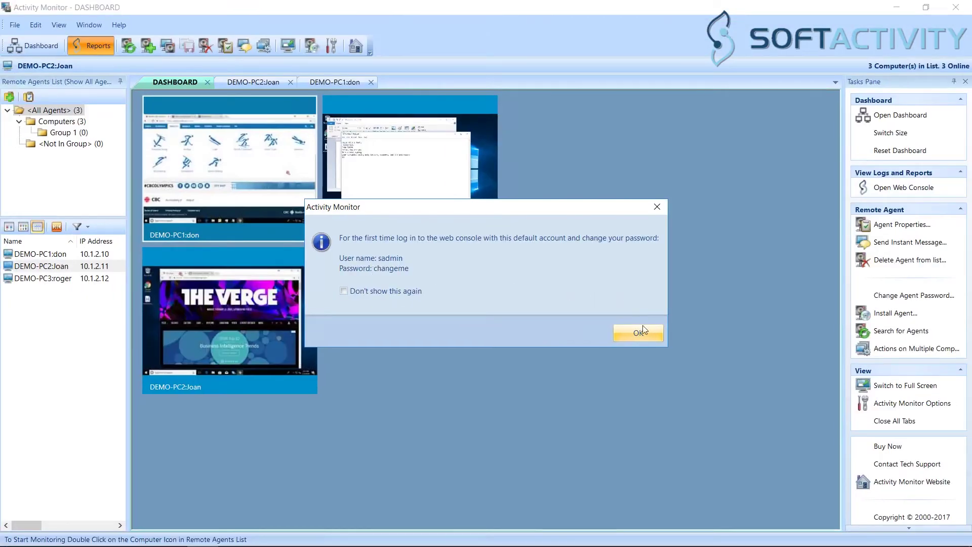
pyautogui.click(904, 400)
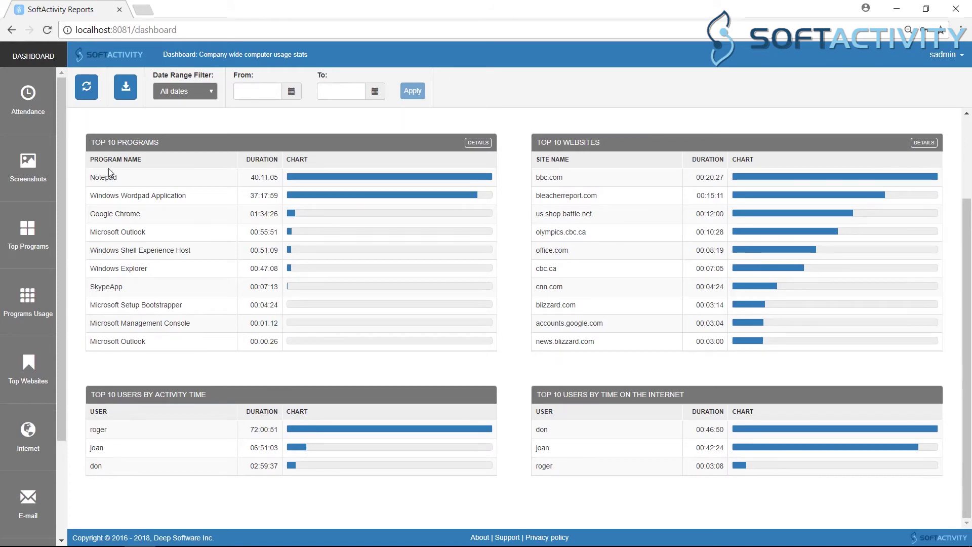
pyautogui.scroll(3, 124, 187)
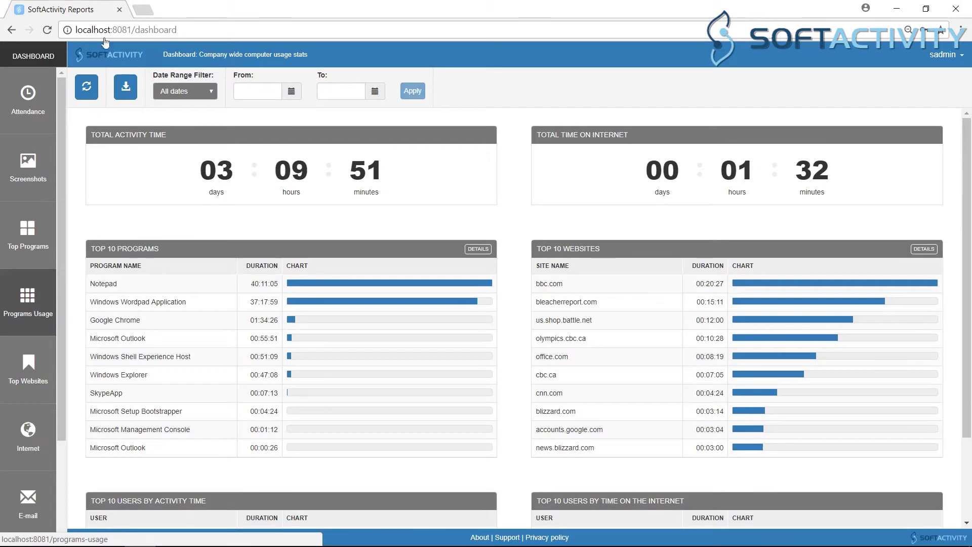
# Open the Attendance report from the web console sidebar
pyautogui.click(27, 100)
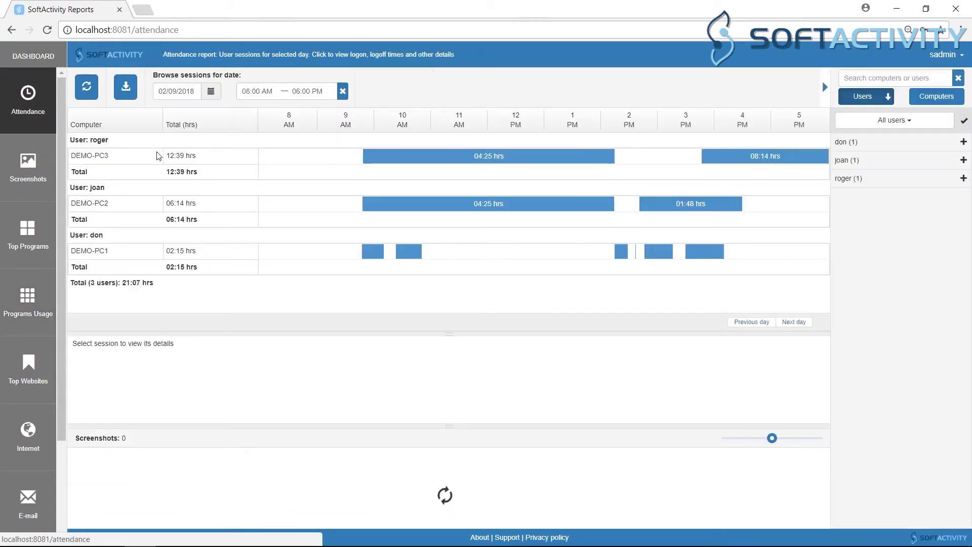
# Show DEMO-PC3's 04:25 session details and browse its first three screenshots full size
pyautogui.click(475, 155)
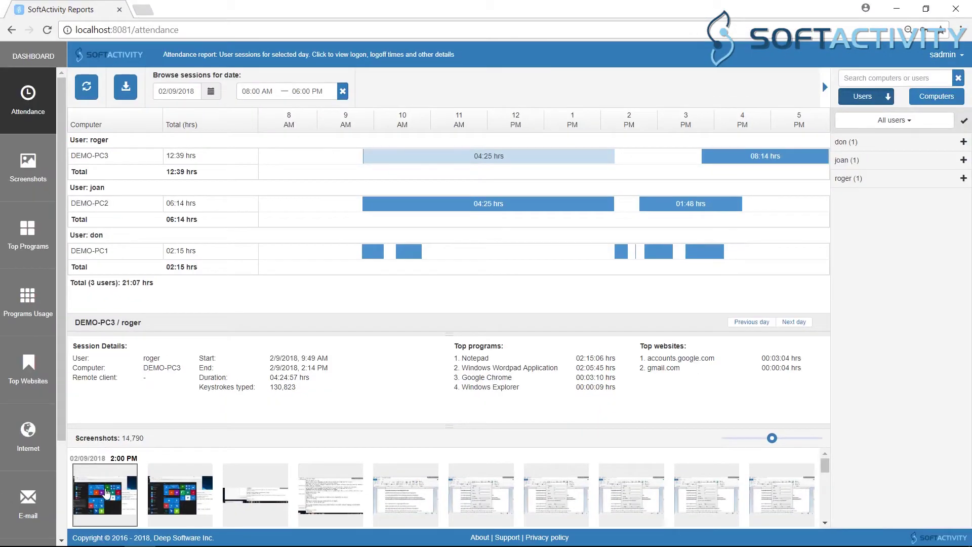
pyautogui.click(107, 494)
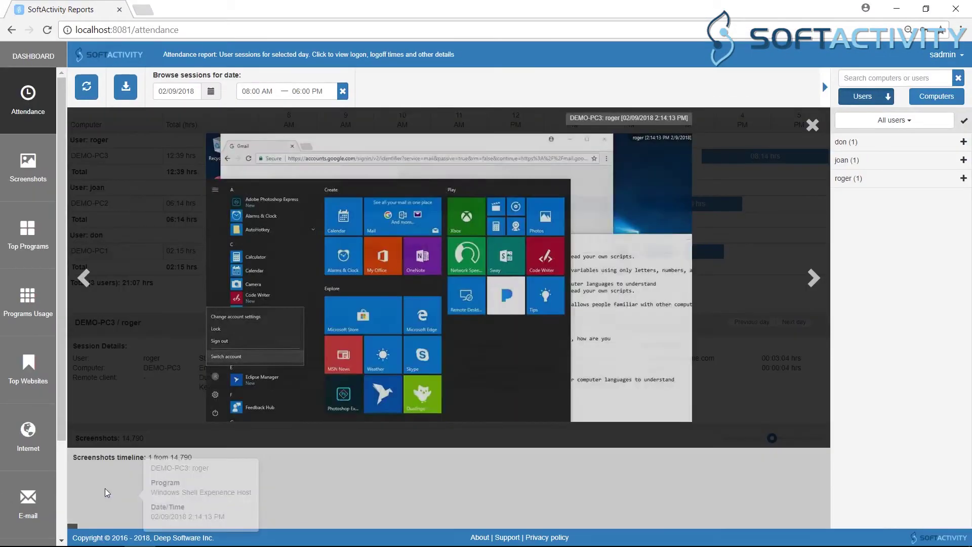
pyautogui.press('Right')
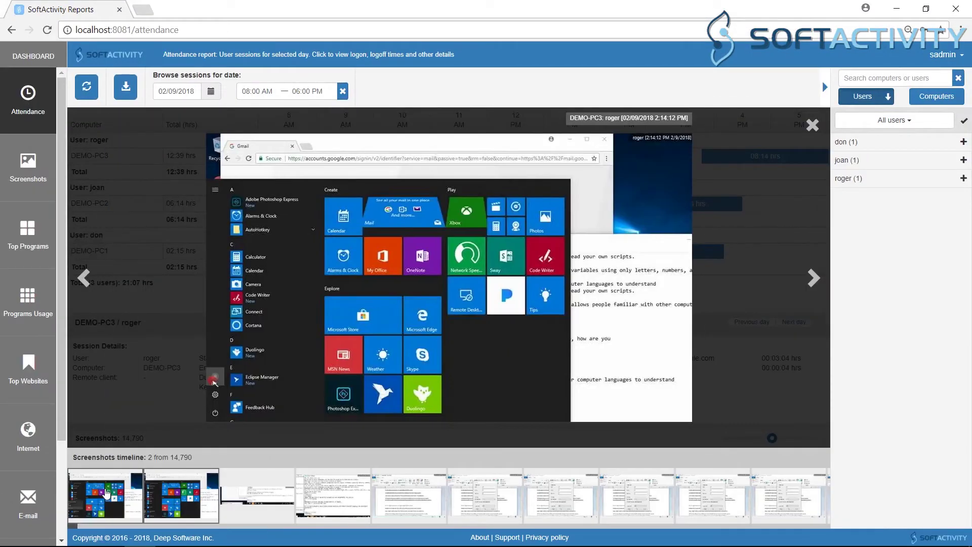
pyautogui.press('Right')
pyautogui.press('Right')
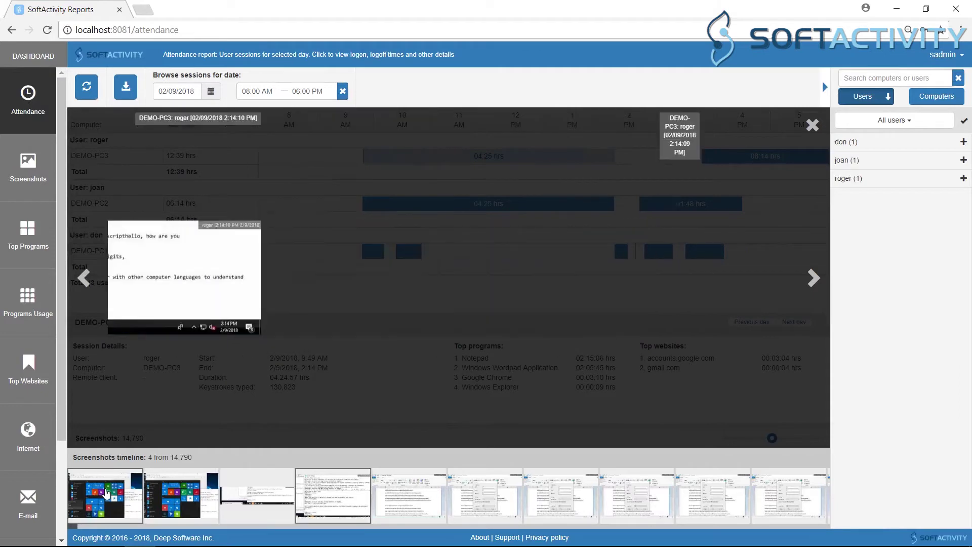
pyautogui.click(813, 125)
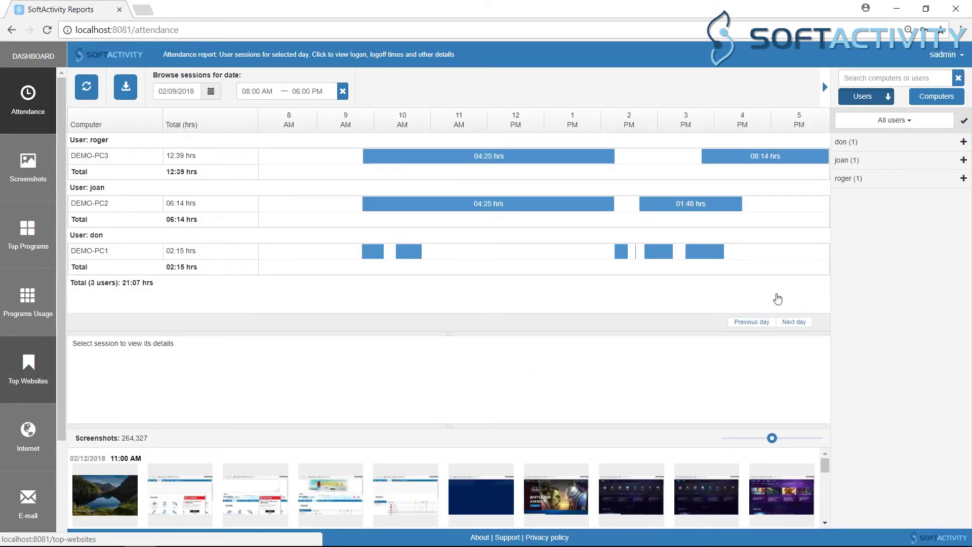
# Filter Top Programs to DEMO-PC1's user and show Notepad, then Microsoft Outlook screenshots
pyautogui.click(28, 229)
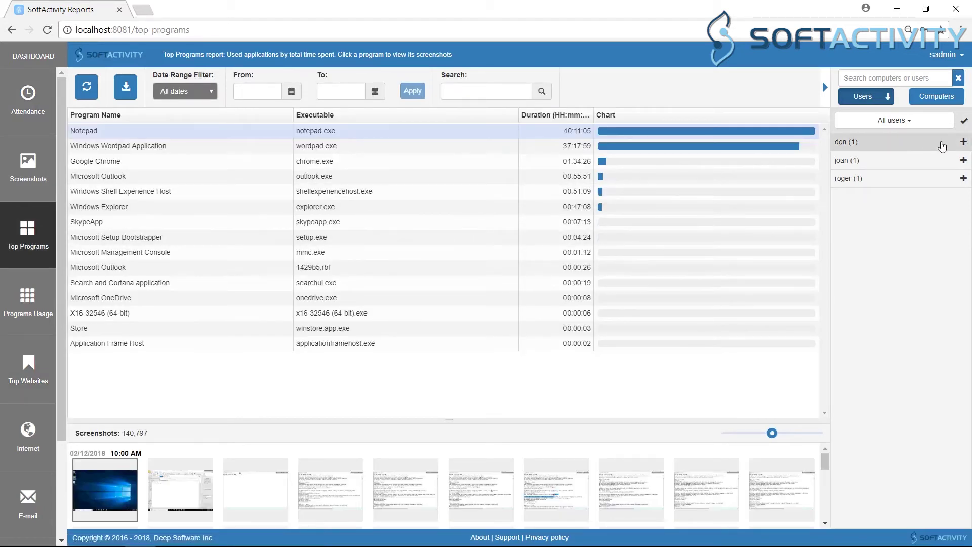
pyautogui.click(943, 145)
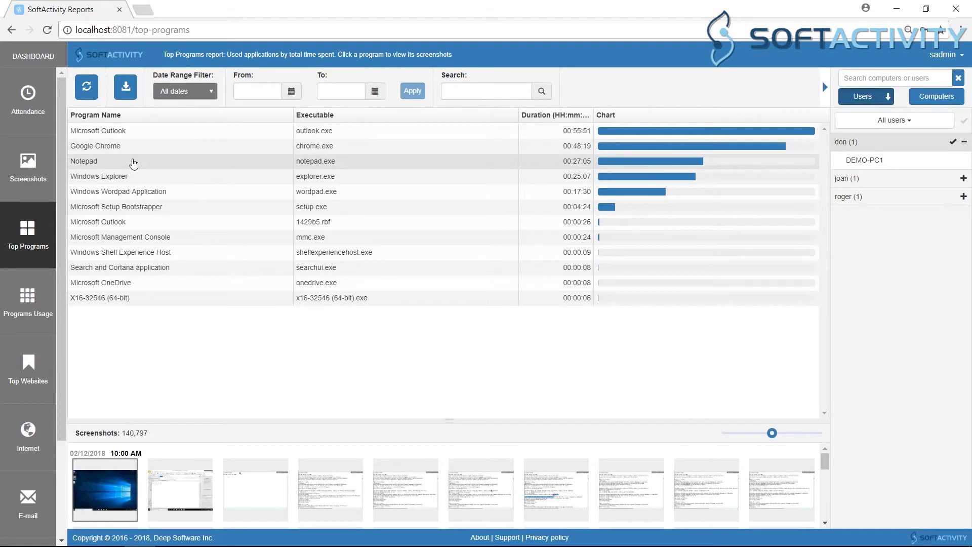
pyautogui.click(133, 162)
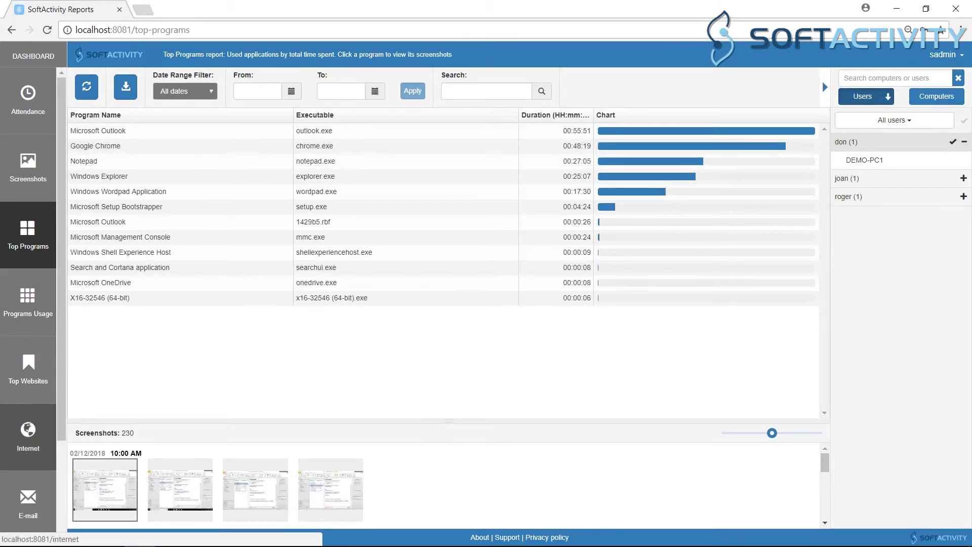
pyautogui.click(129, 132)
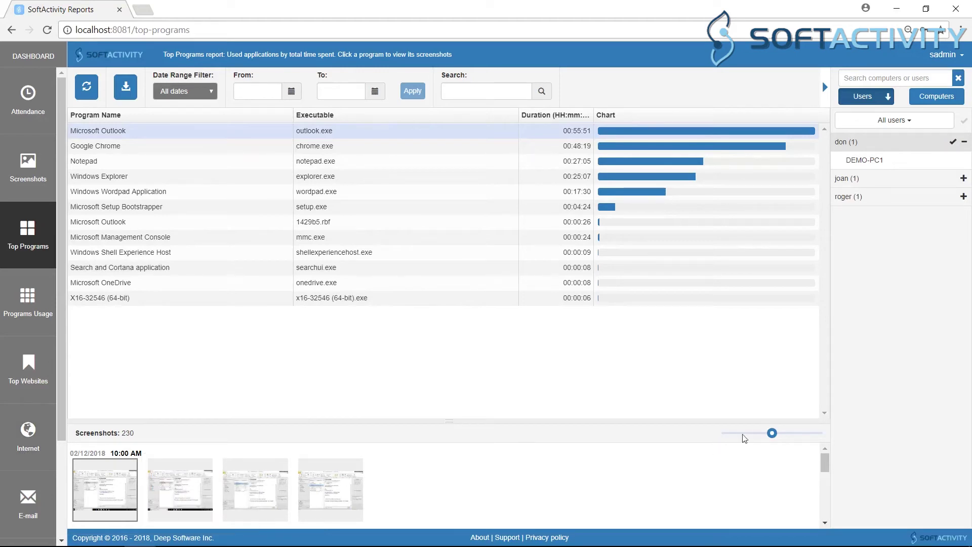
pyautogui.moveTo(772, 435); pyautogui.dragTo(805, 434)
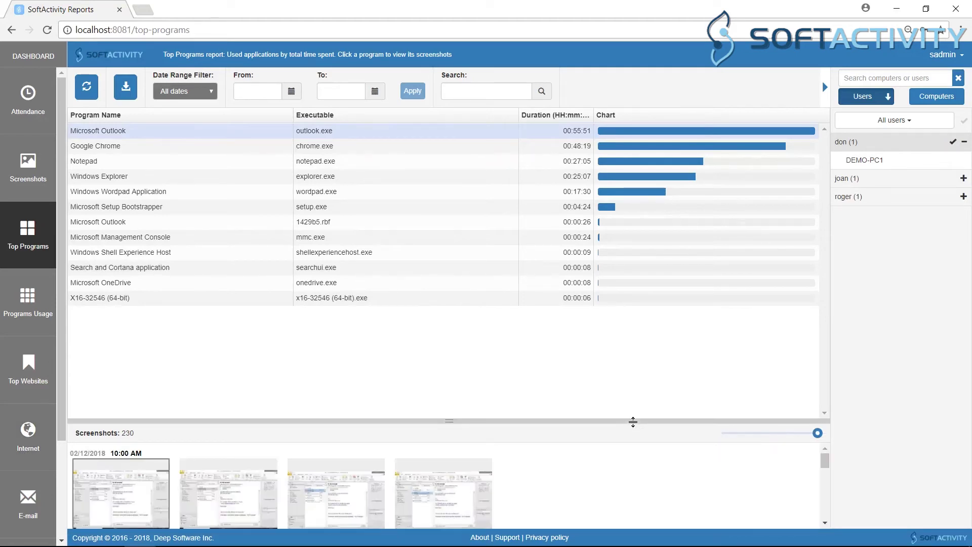
pyautogui.moveTo(634, 420); pyautogui.dragTo(636, 410)
pyautogui.moveTo(120, 492)
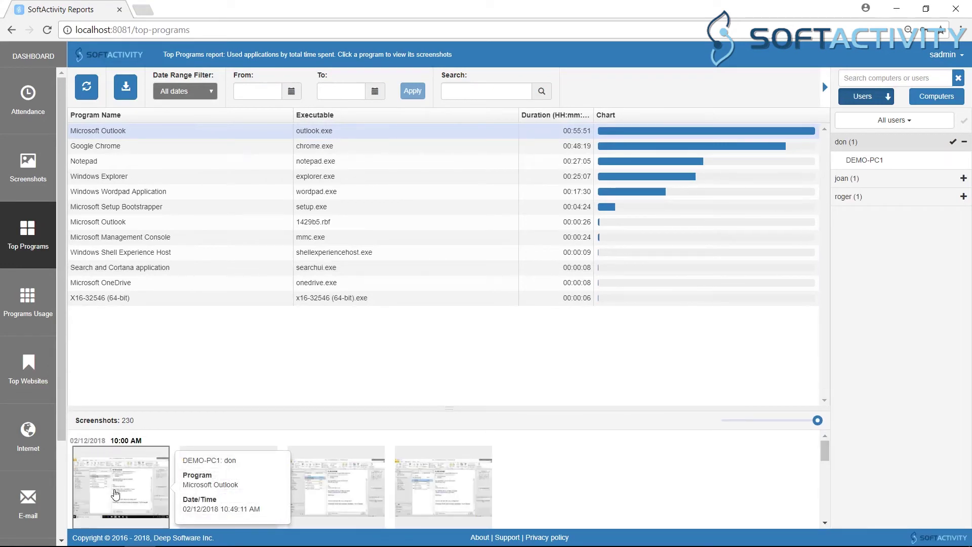
# View the first four Outlook screenshots full size, then close the viewer
pyautogui.click(137, 486)
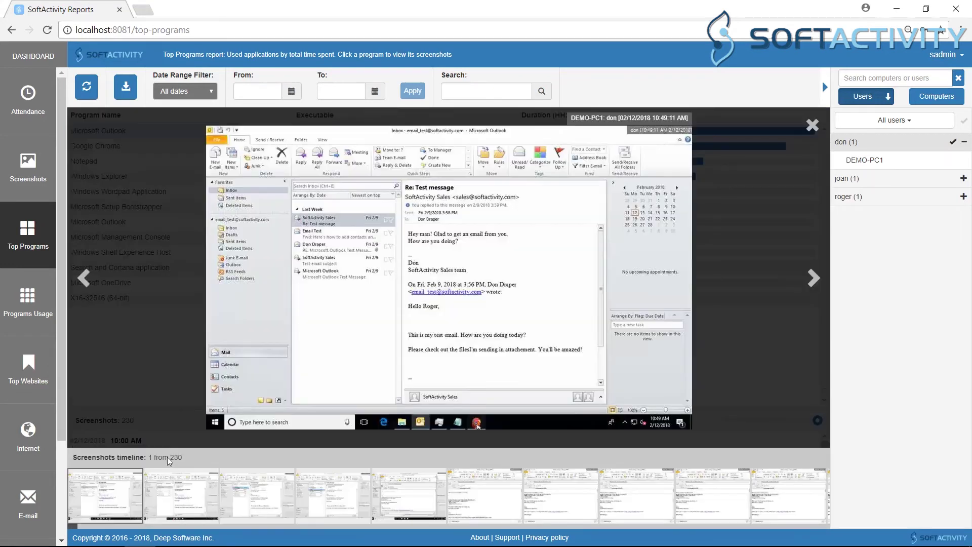
pyautogui.click(813, 278)
pyautogui.click(812, 278)
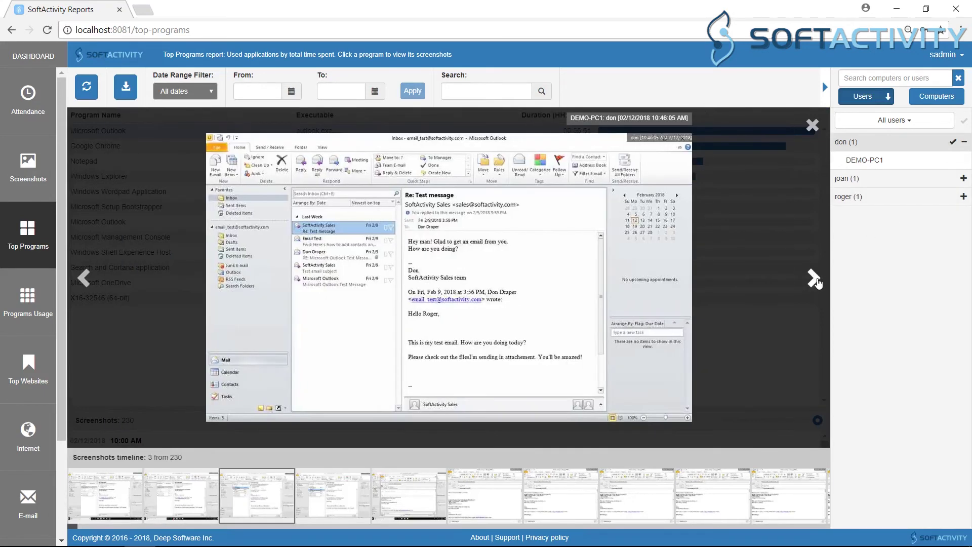
pyautogui.click(813, 278)
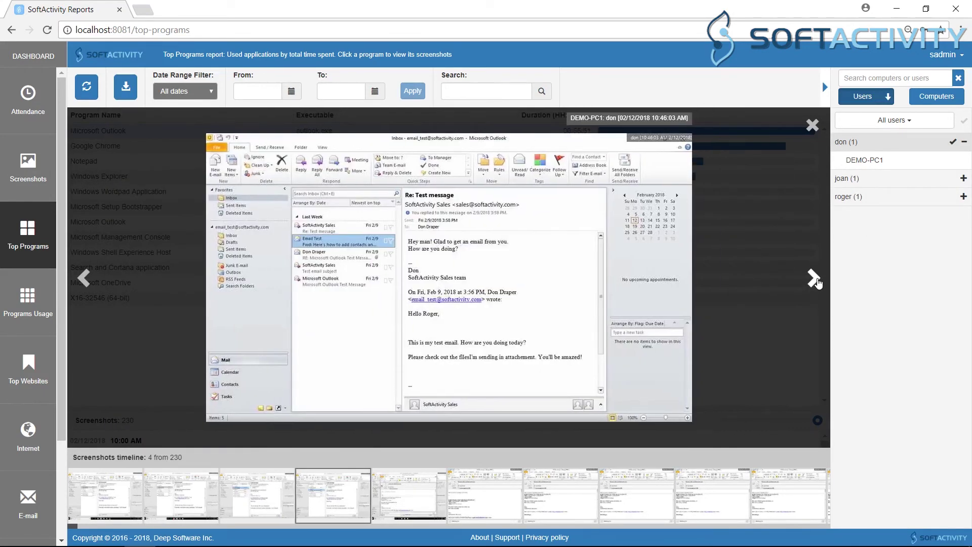
pyautogui.press('Escape')
# Review keystrokes typed in the yah.com Chrome window under Programs Usage, then view Top Websites
pyautogui.click(27, 227)
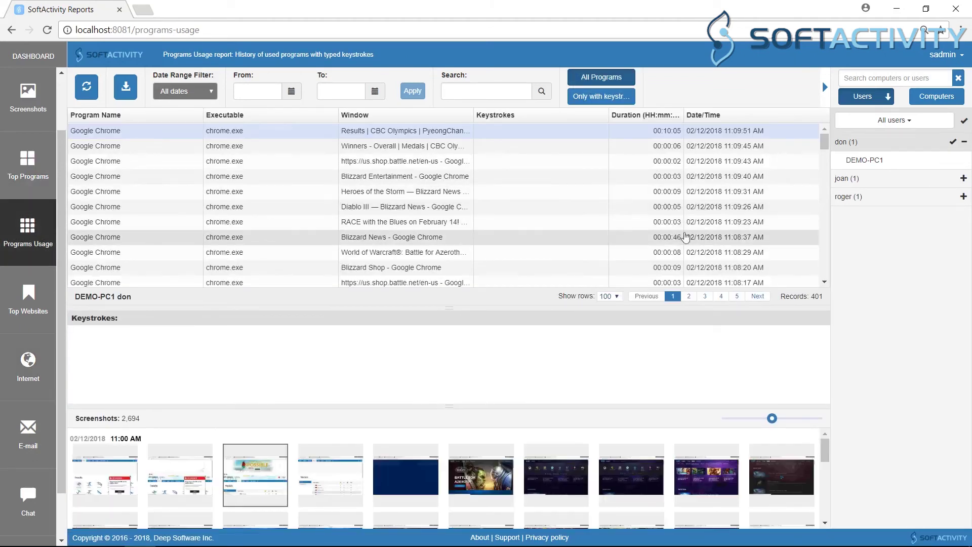
pyautogui.click(824, 285)
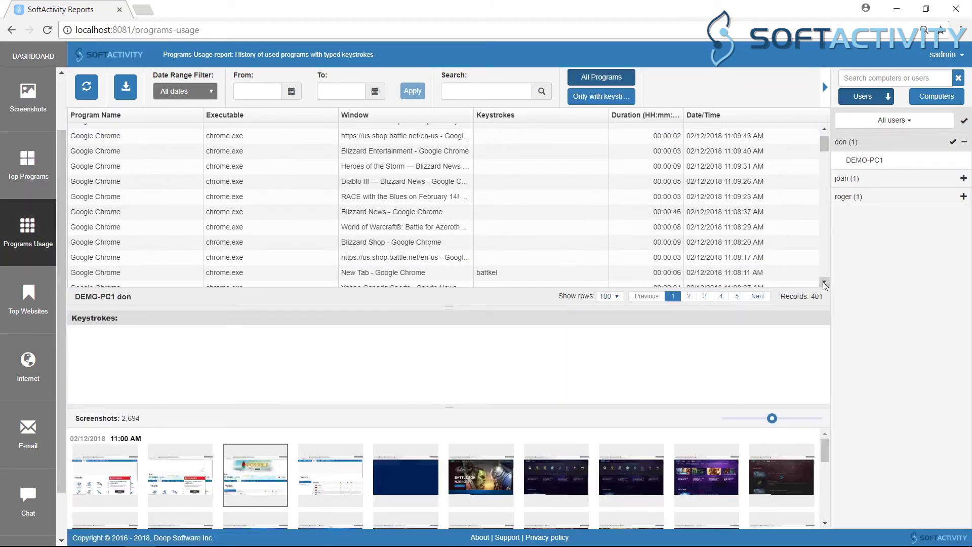
pyautogui.click(824, 284)
pyautogui.click(825, 285)
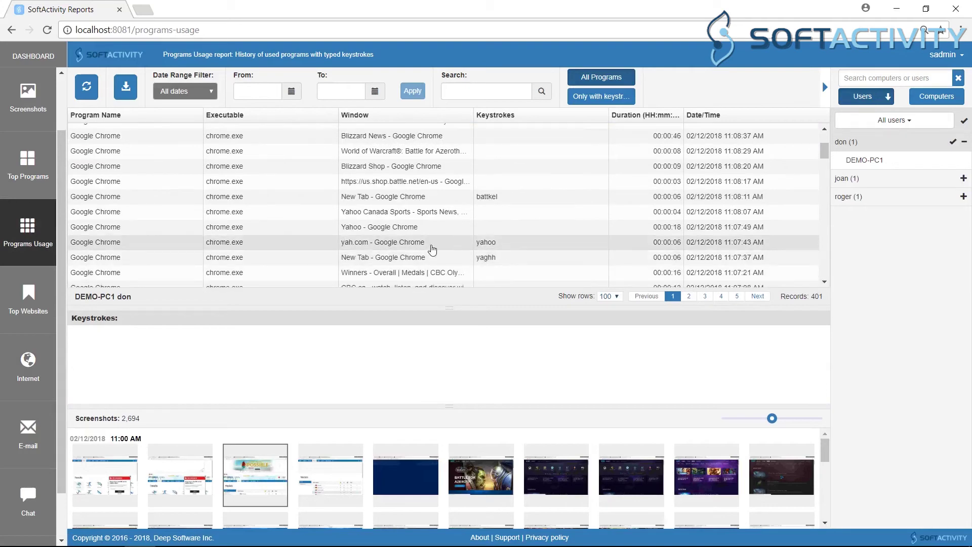
pyautogui.click(430, 247)
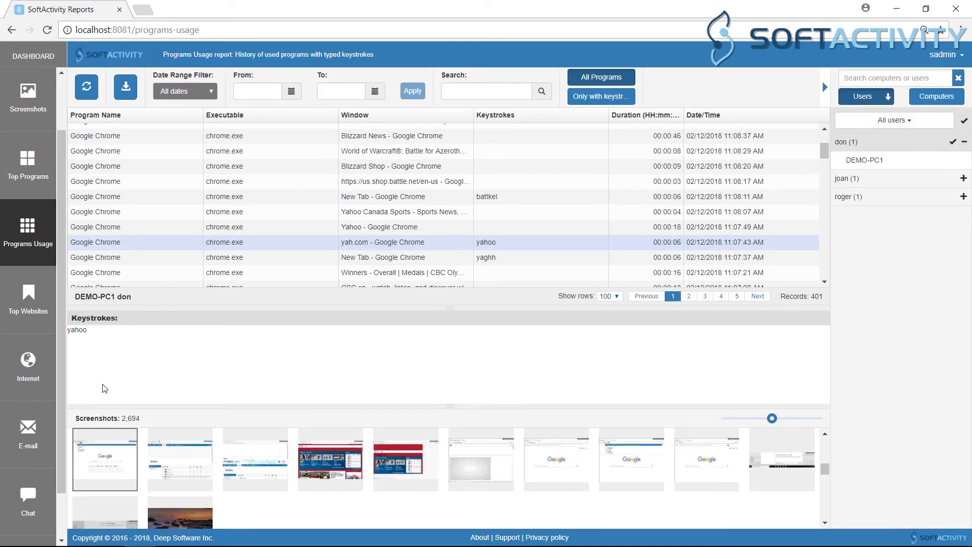
pyautogui.click(28, 300)
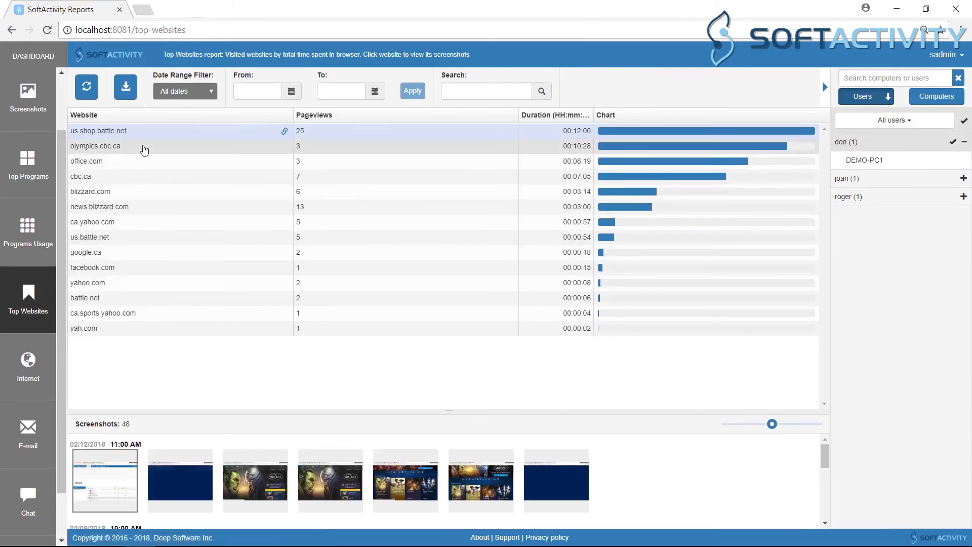
# View the olympics.cbc.ca screenshots, then browse the Internet history and E-mail reports
pyautogui.click(144, 149)
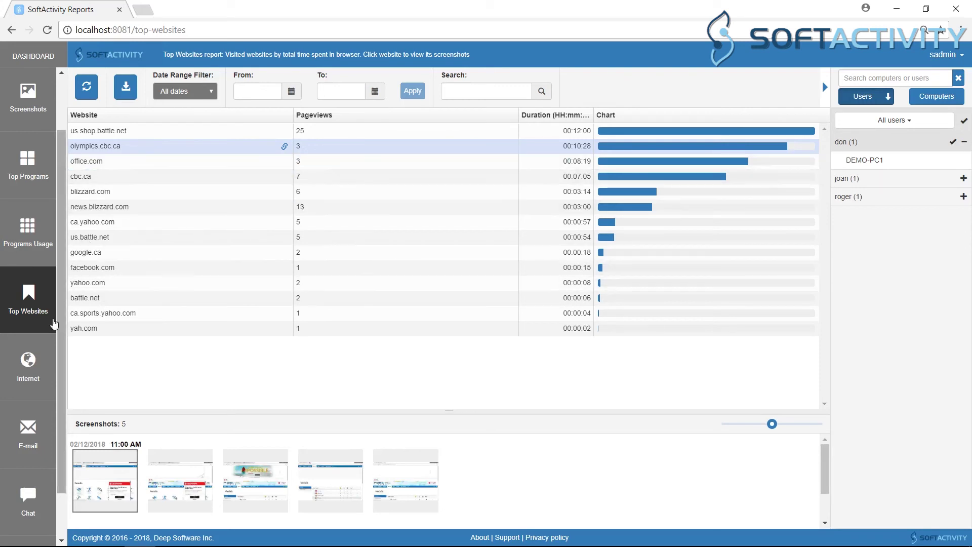
pyautogui.click(32, 370)
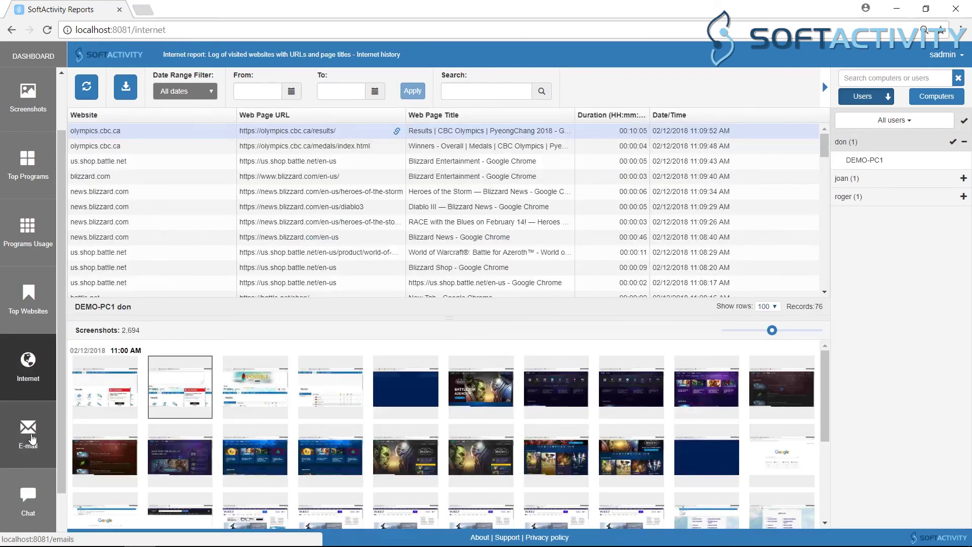
pyautogui.click(32, 439)
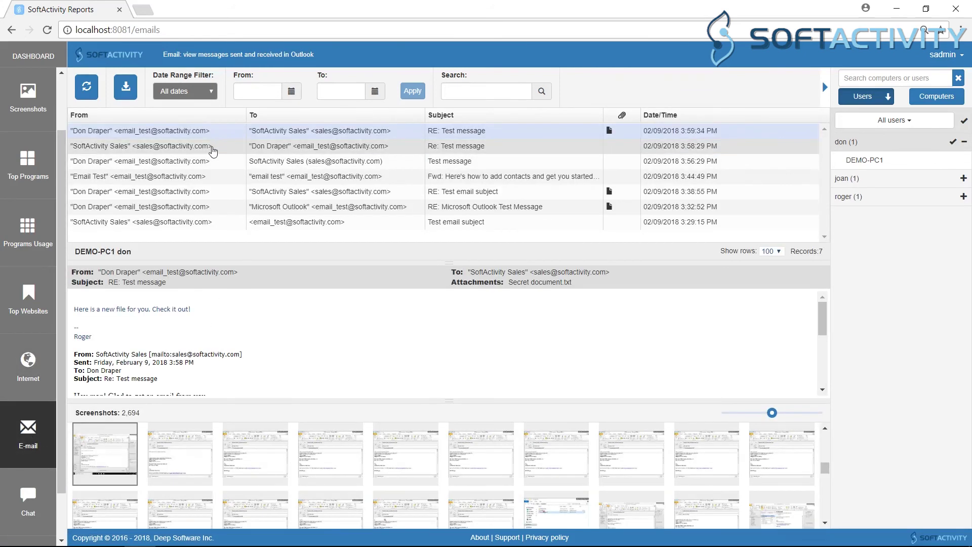
# Read the SoftActivity Sales reply, Test message and RE: Test emails, then view the Files report
pyautogui.click(212, 146)
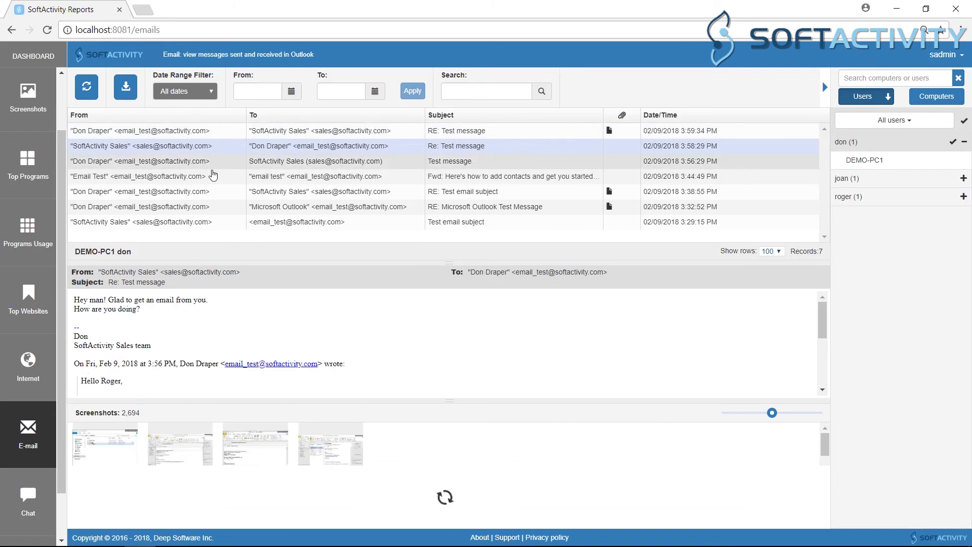
pyautogui.click(209, 161)
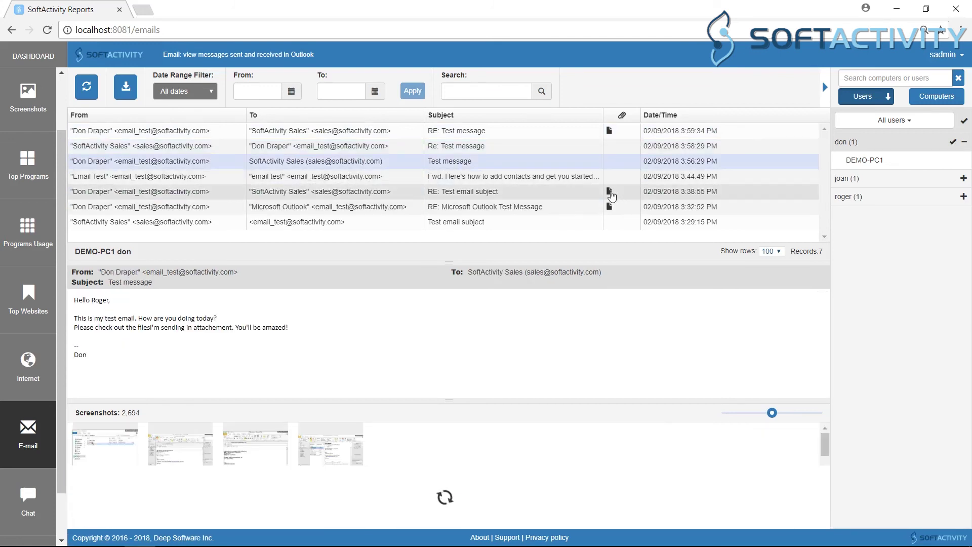
pyautogui.click(611, 195)
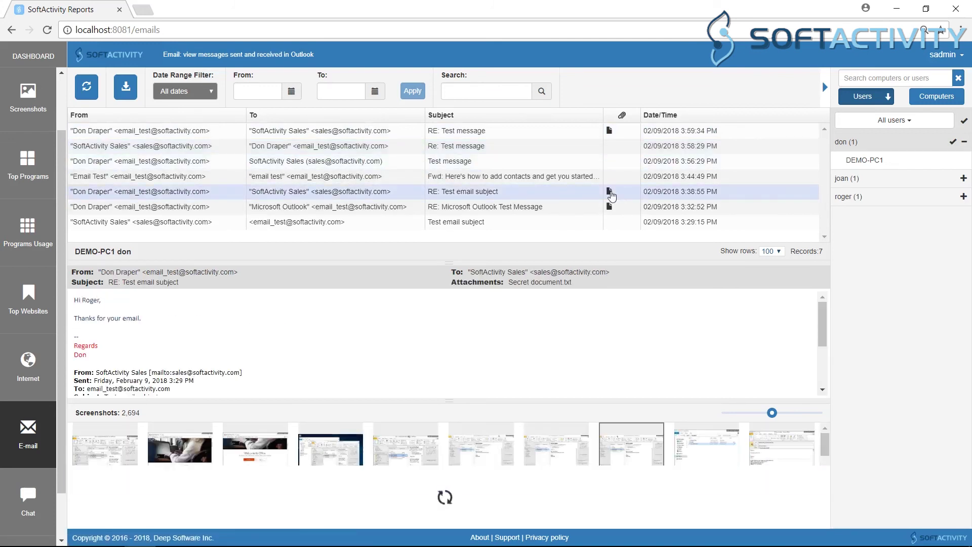
pyautogui.scroll(-2, 27, 456)
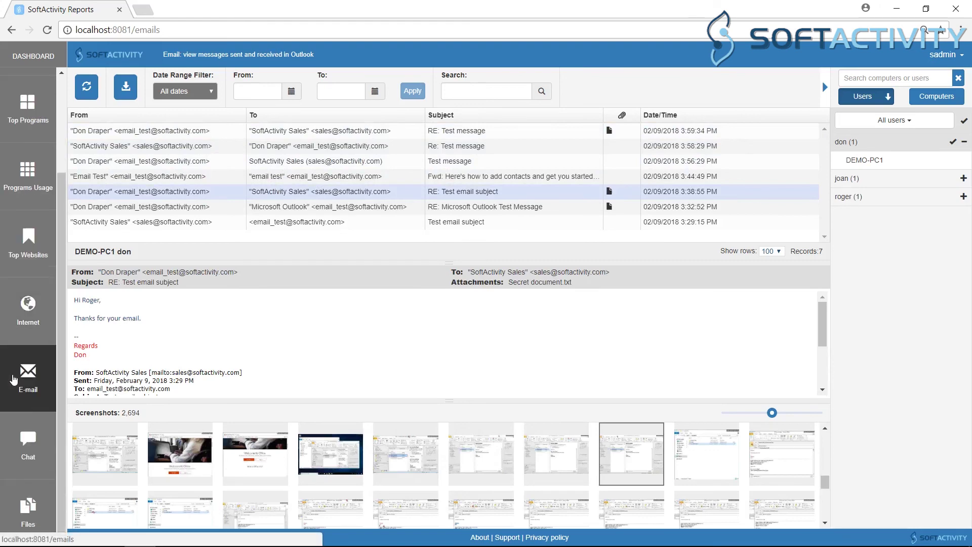
pyautogui.click(30, 505)
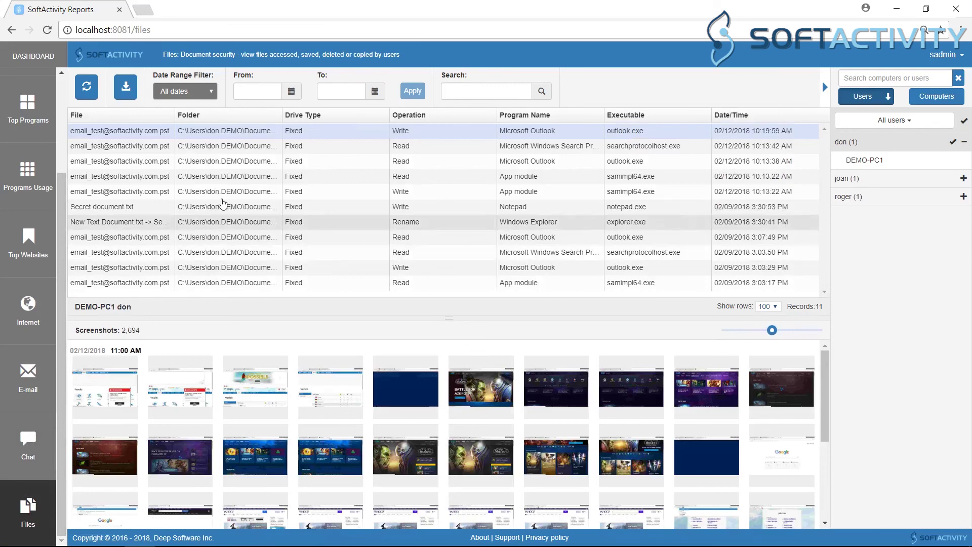
# View the Notepad screenshot of the Secret document.txt save full size, then return to the dashboard
pyautogui.click(127, 210)
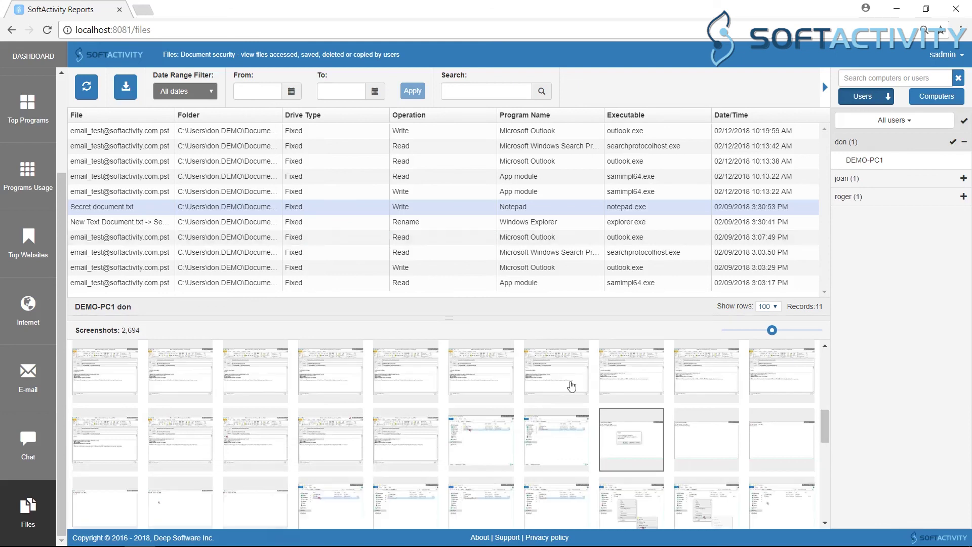
pyautogui.click(630, 441)
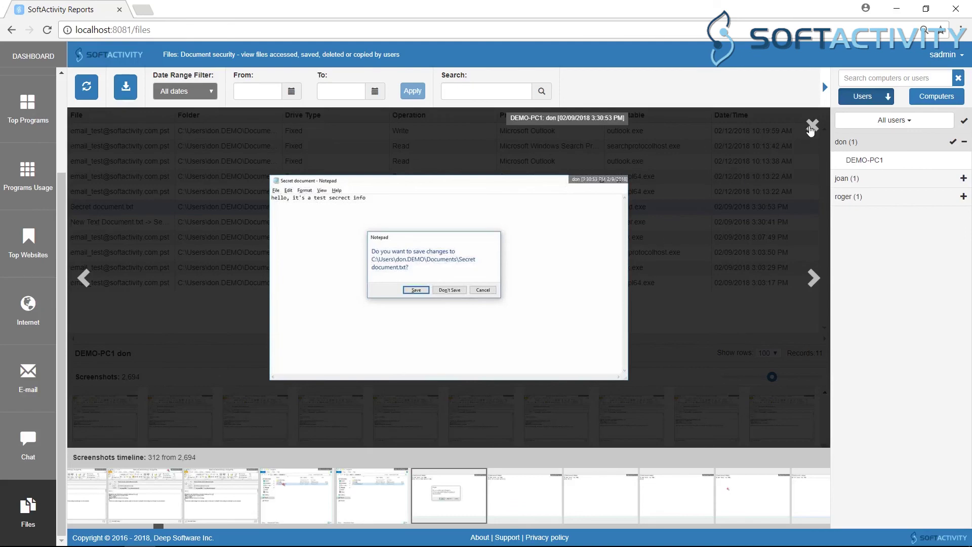
pyautogui.click(811, 125)
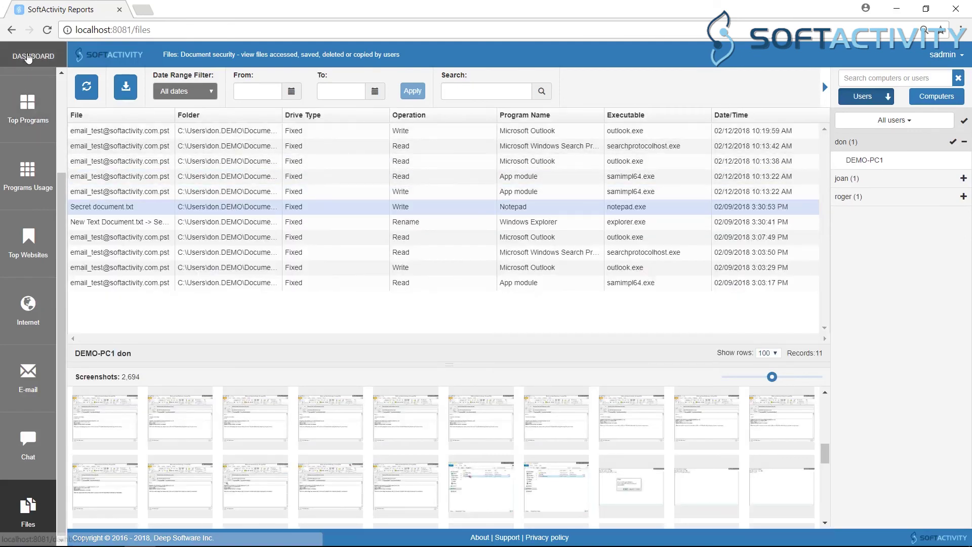
pyautogui.click(33, 56)
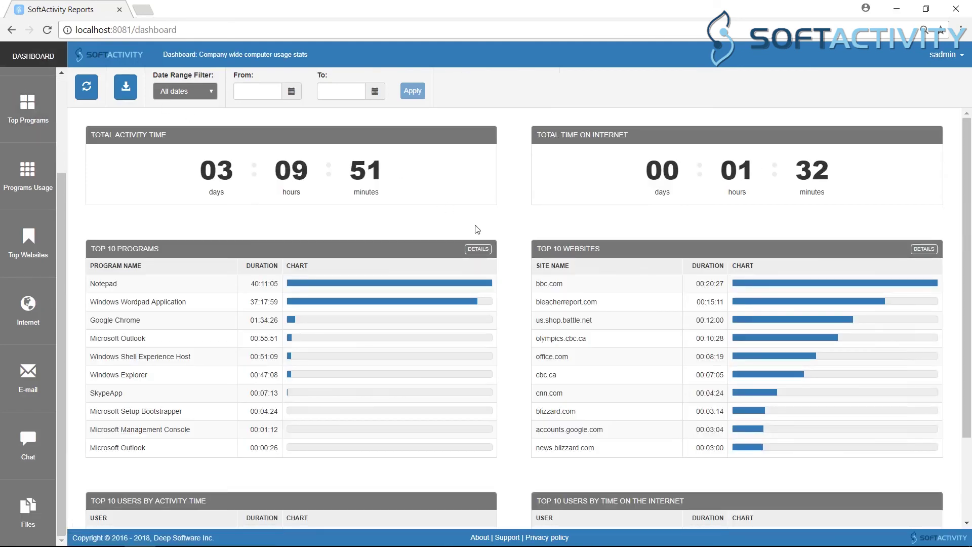